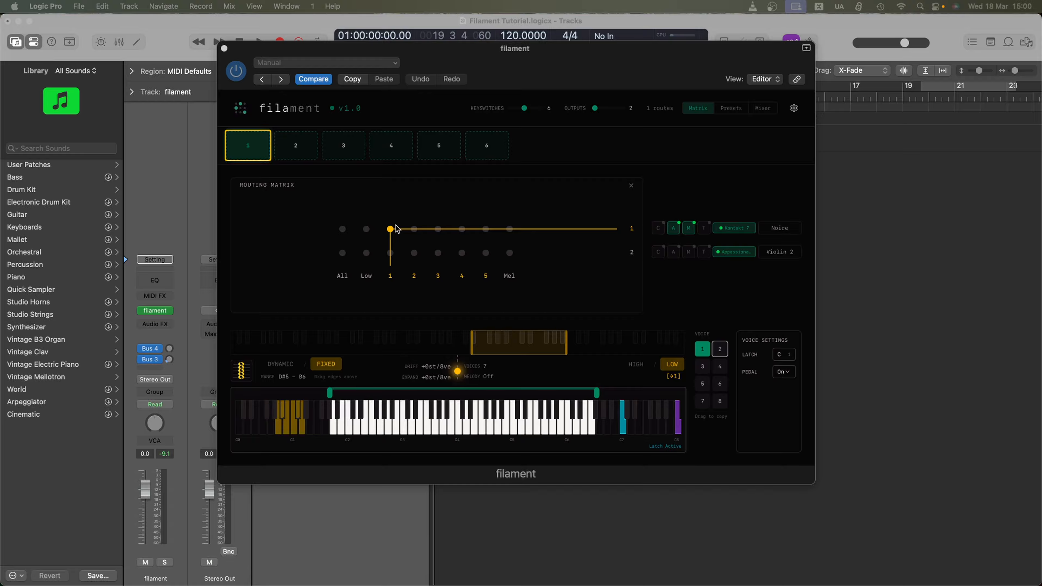
Step: Remove note 1's route to output 1, and activate a full-range linear velocity curve in output 2's modifier
click(395, 225)
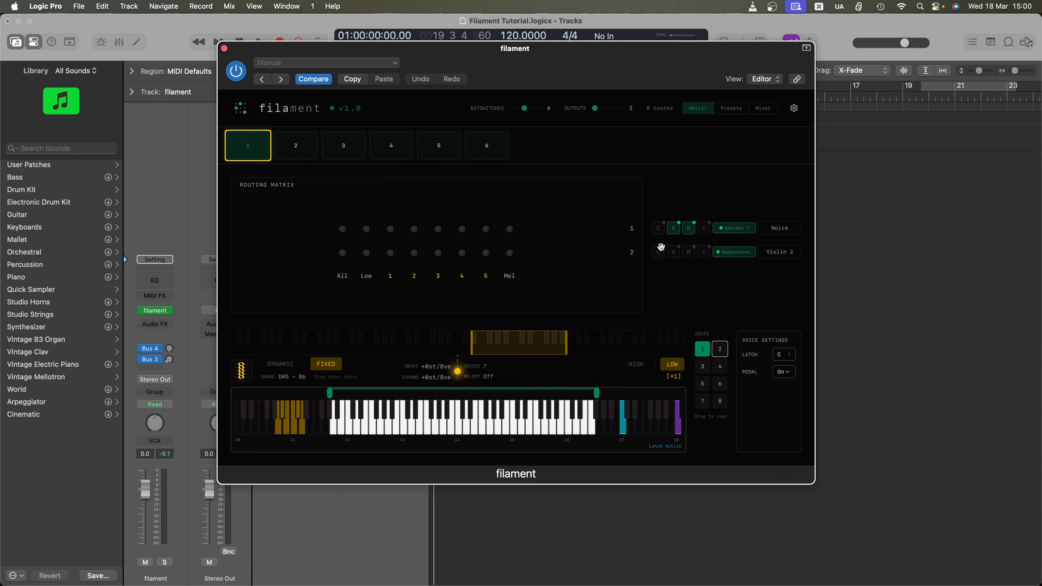
click(689, 254)
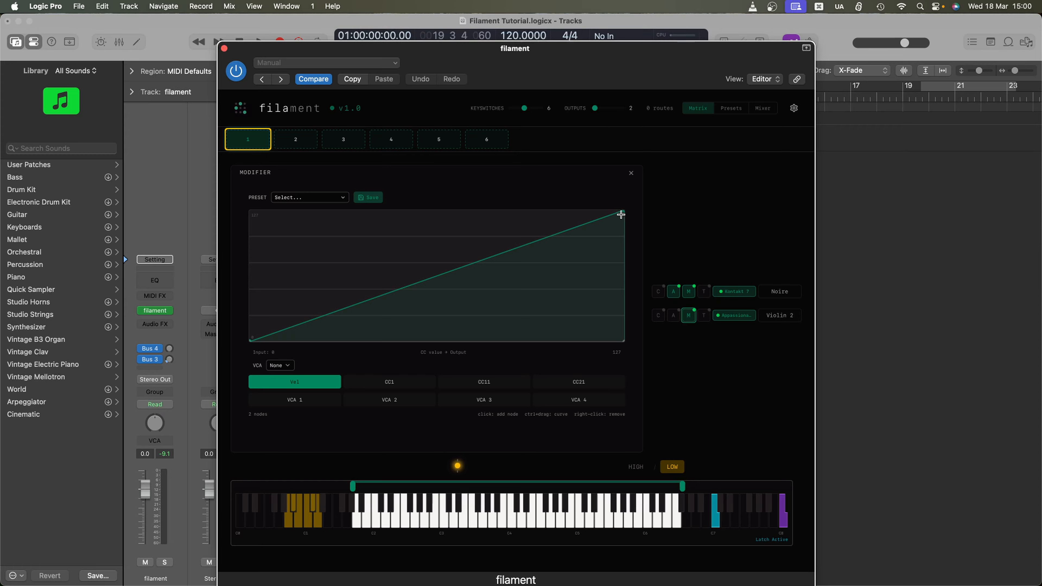
drag(624, 213, 654, 156)
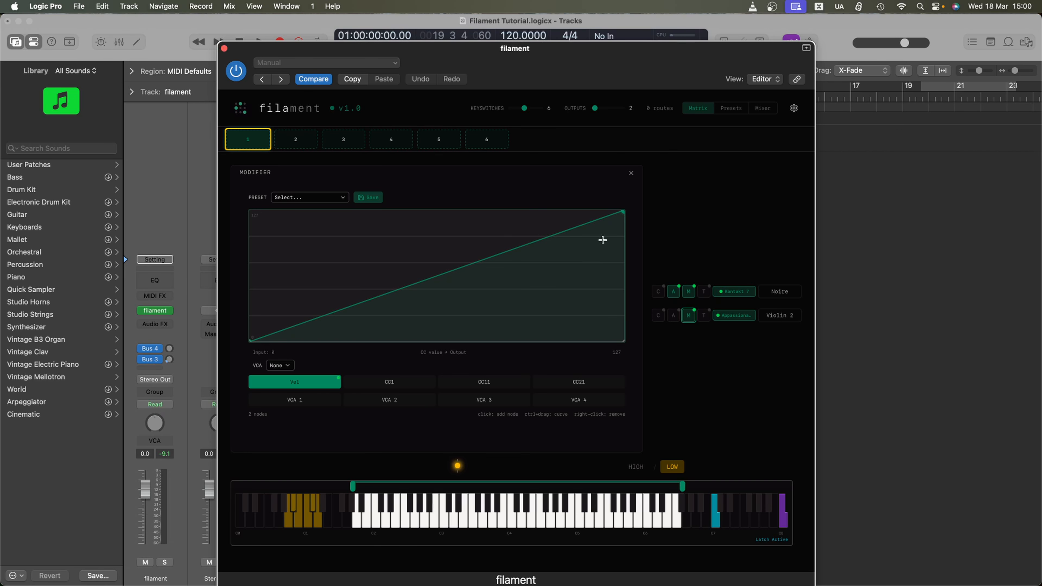
click(631, 173)
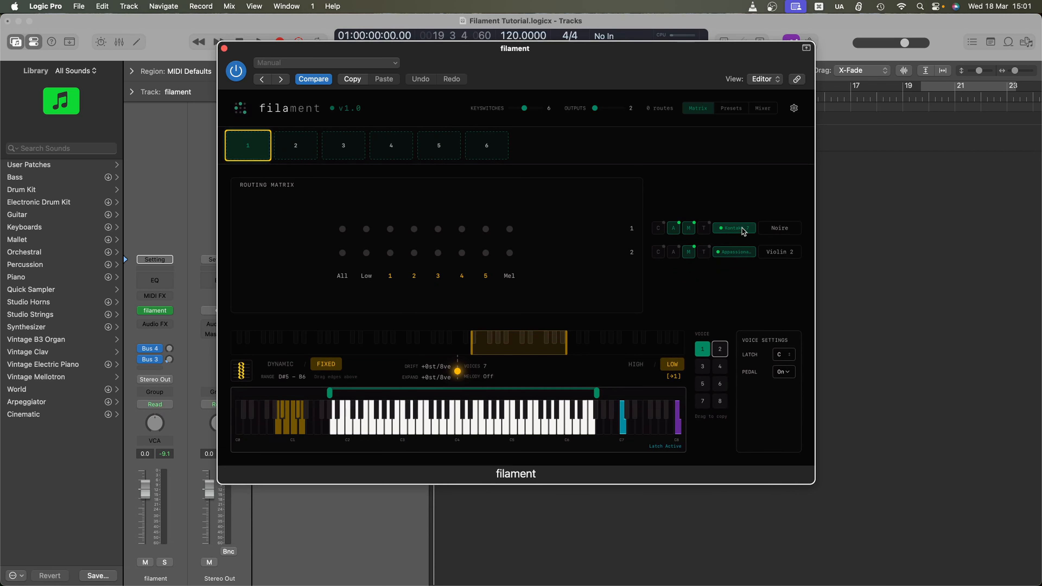
Step: Turn off output 1's arpeggiator and modifier, and route All notes to output 1 for voice 1
click(672, 229)
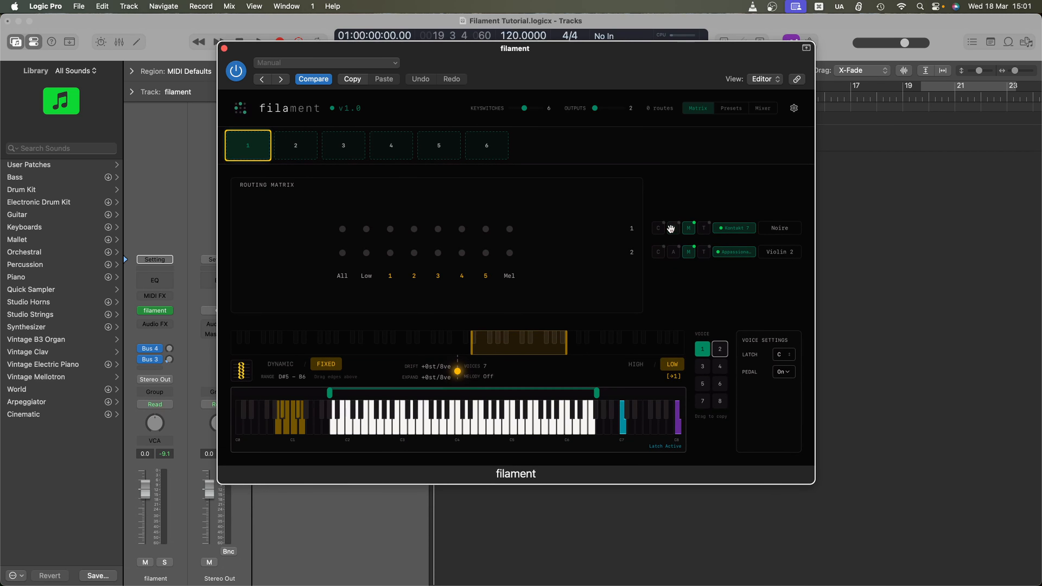
click(689, 229)
click(351, 237)
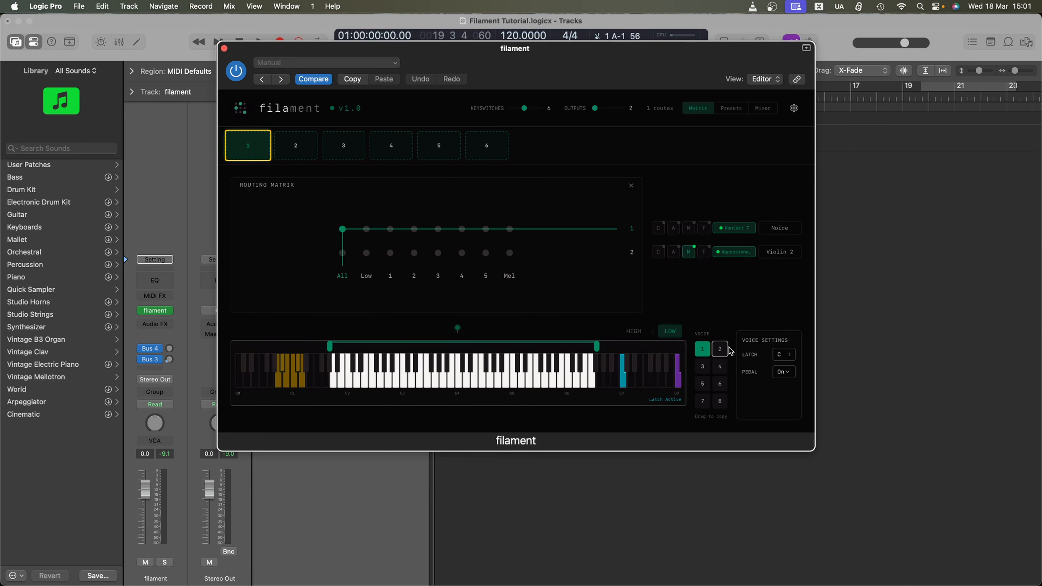
Step: Remove voice 2's Mel route to output 2, and return to voice 1
click(719, 349)
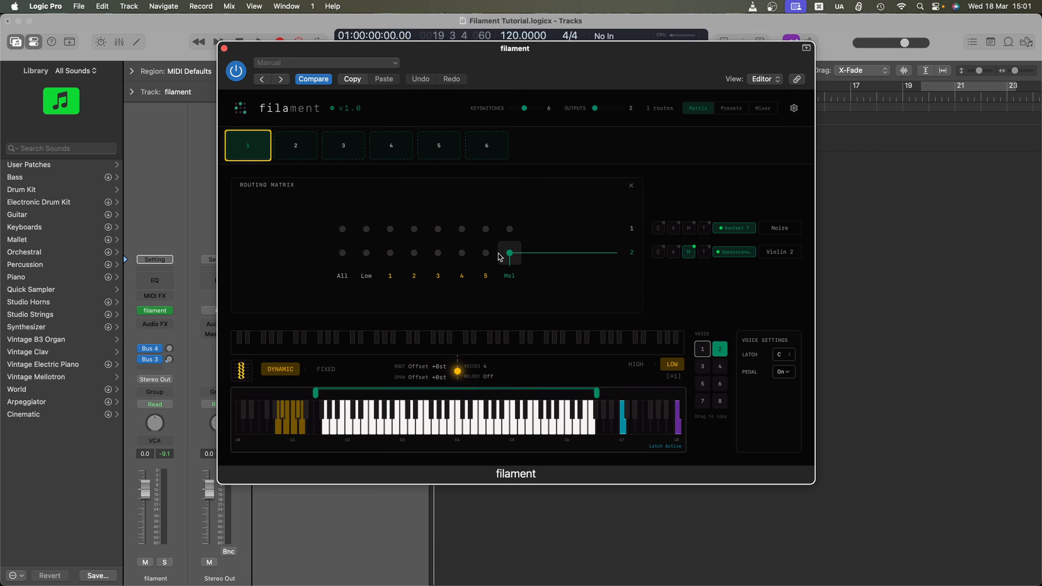
click(510, 253)
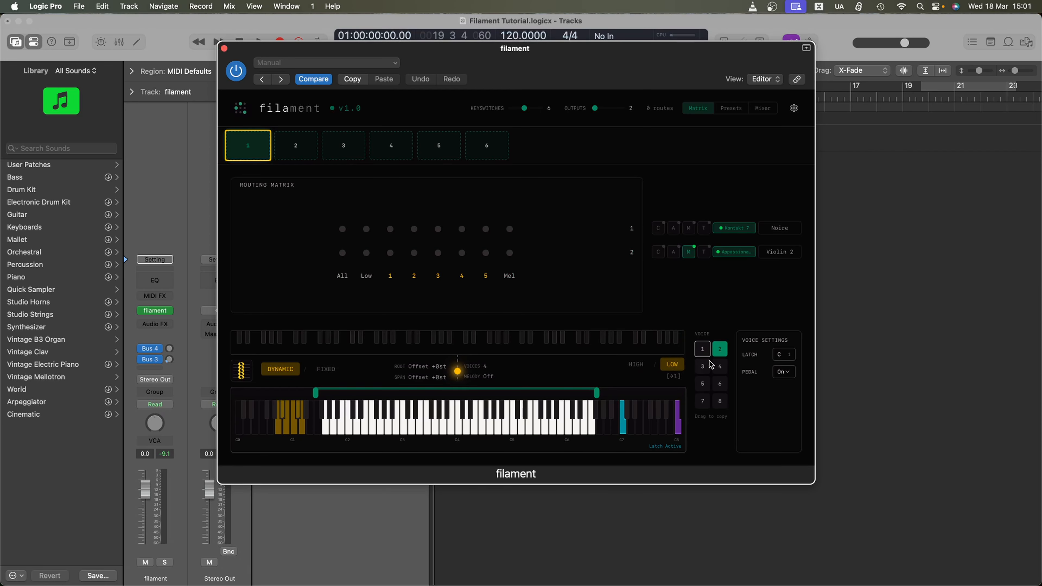
click(703, 349)
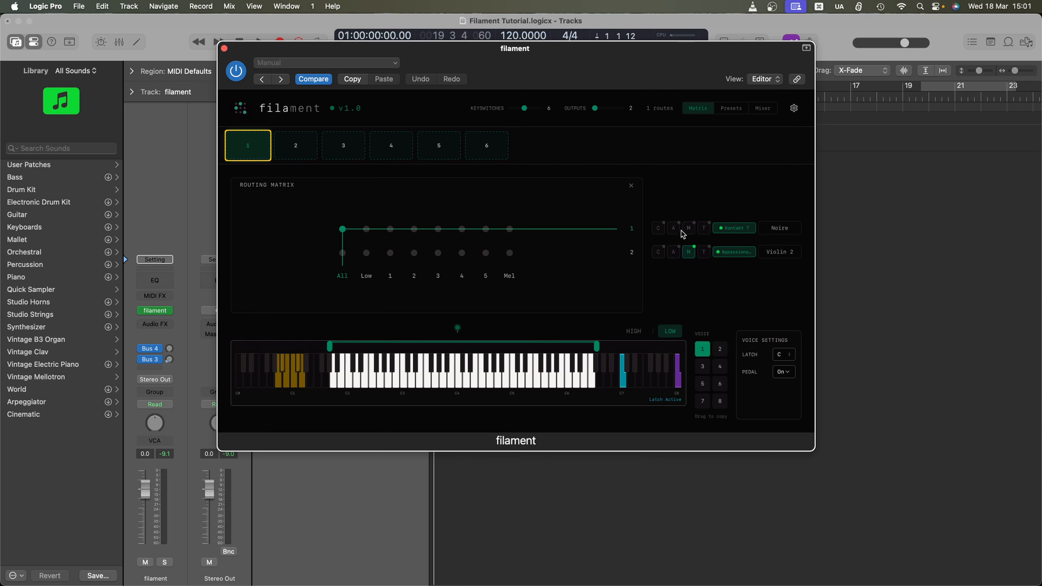
Step: Program output 1's arpeggiator with the eight-step rising and falling note pattern 1, 2, 3, 4, 5, 4, 3, 2
click(675, 224)
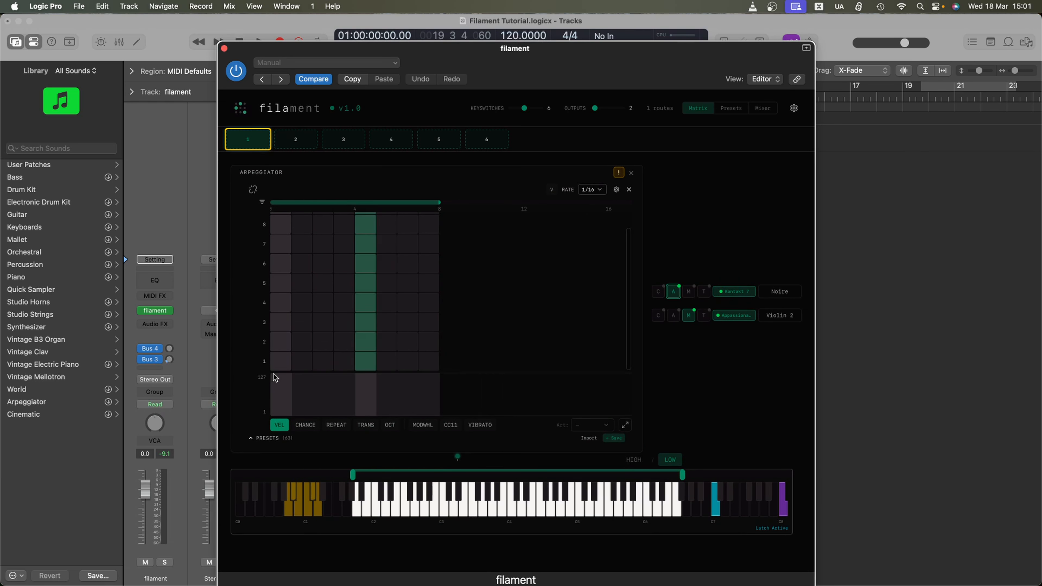
click(281, 362)
click(302, 342)
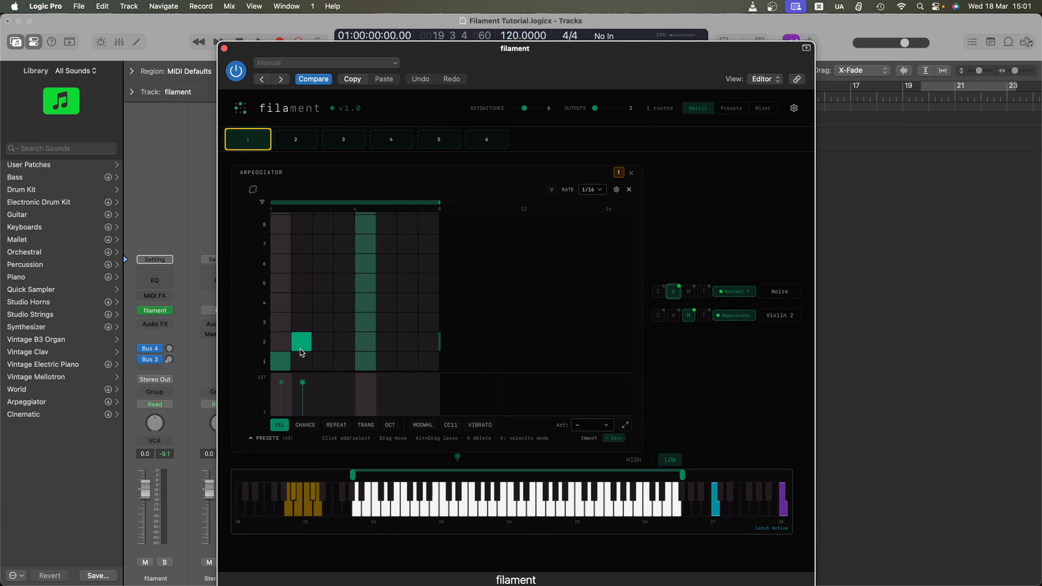
click(322, 322)
click(344, 303)
click(366, 283)
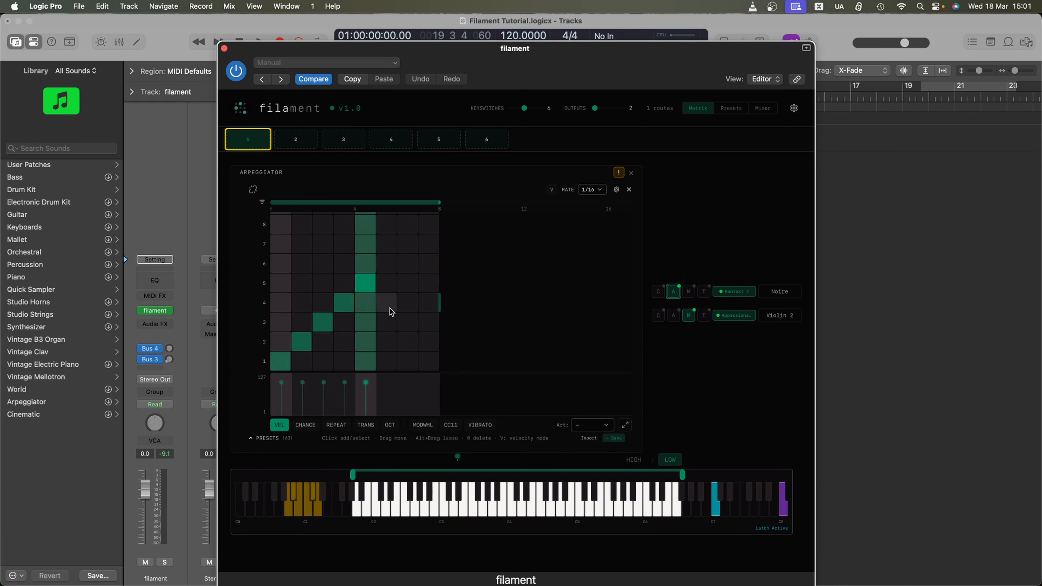
click(386, 302)
click(407, 322)
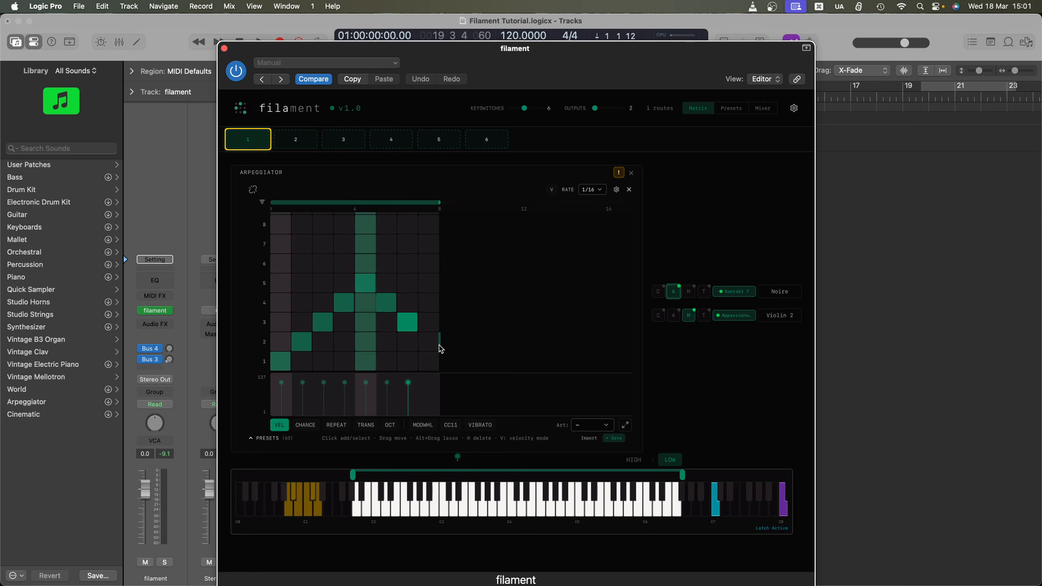
click(427, 346)
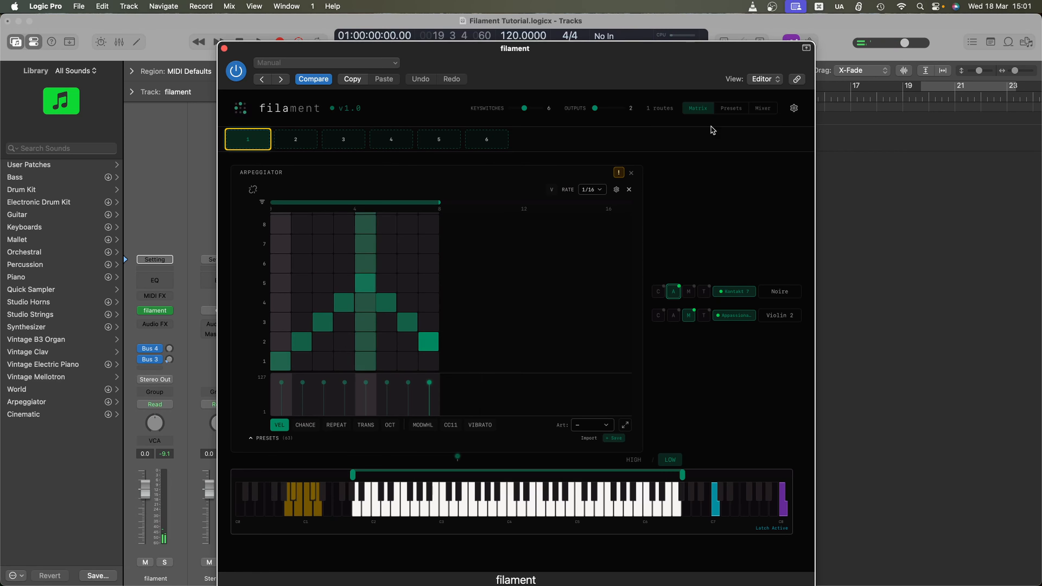
click(631, 174)
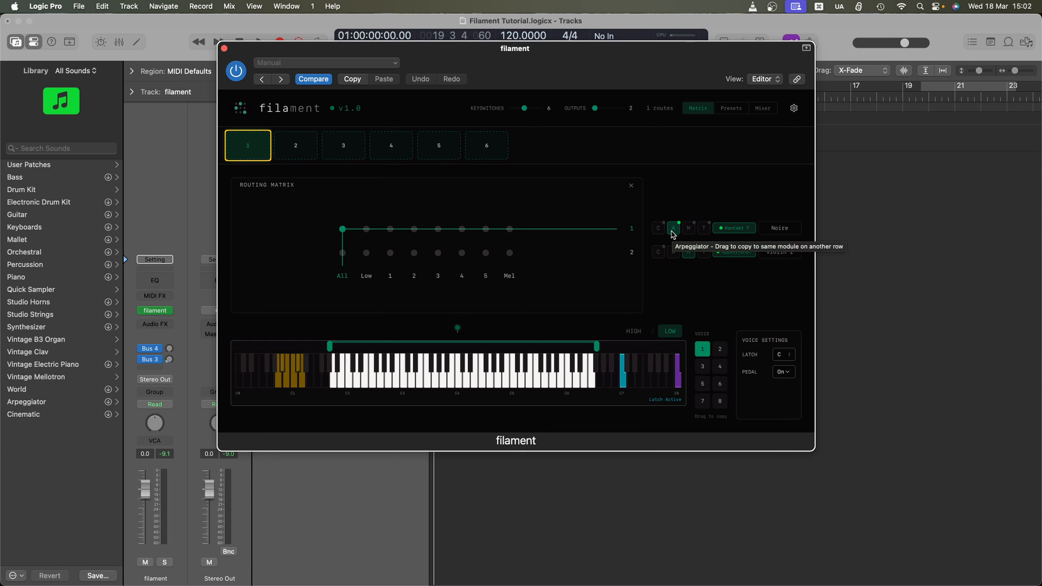
Step: Activate a full-range linear velocity curve in output 1's modifier and assign it to VCA 1
click(688, 228)
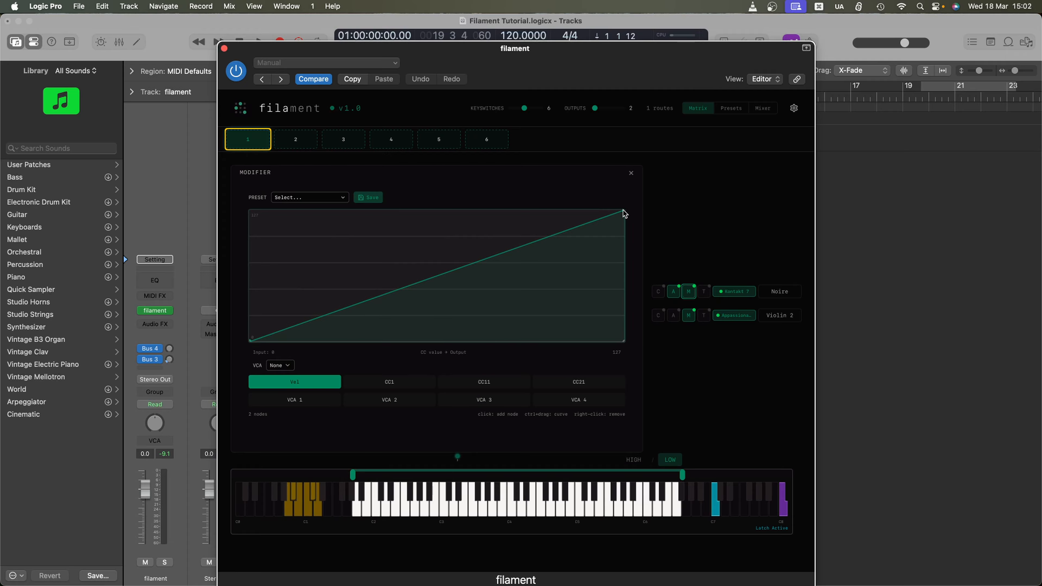
drag(625, 214, 670, 198)
click(288, 368)
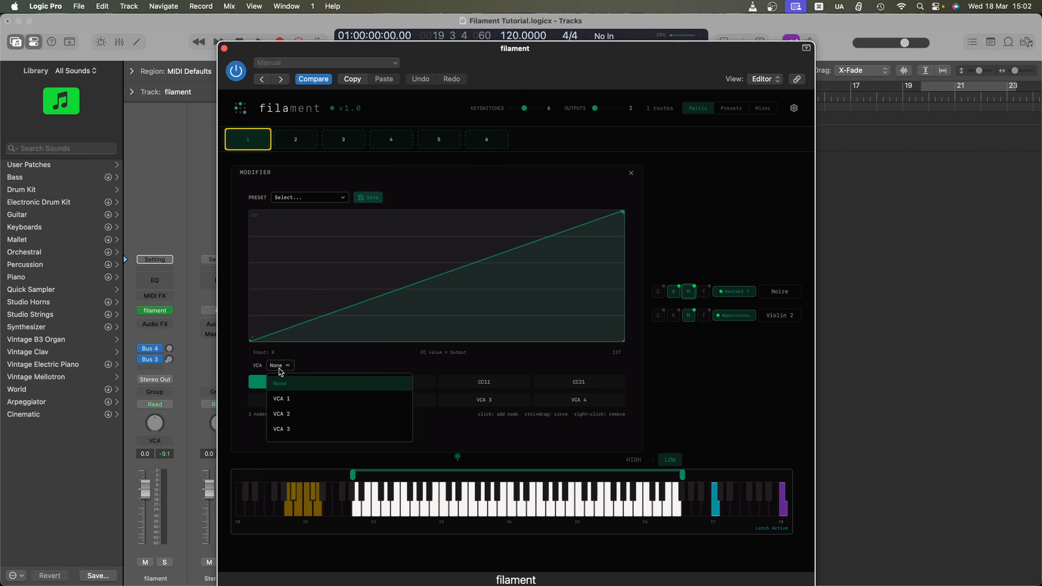
click(289, 401)
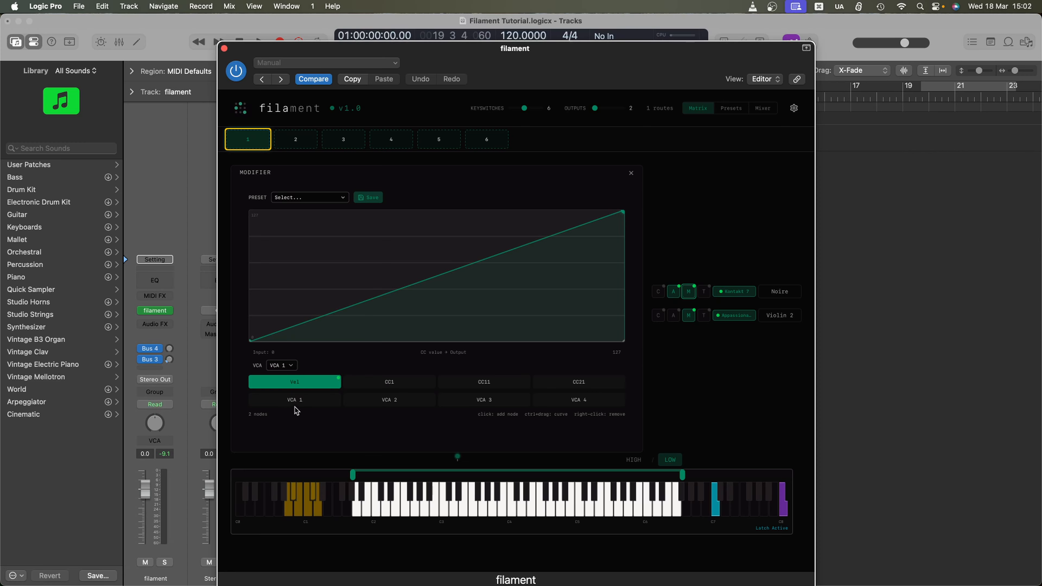
Step: Set VCA 1's source controller to CC 1, and return to the velocity lane
click(292, 400)
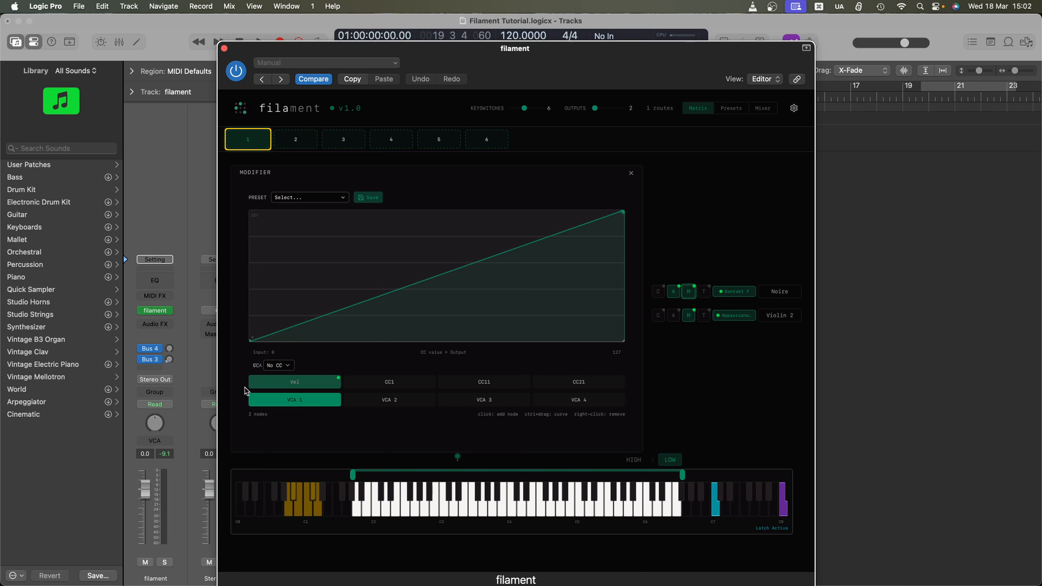
click(275, 365)
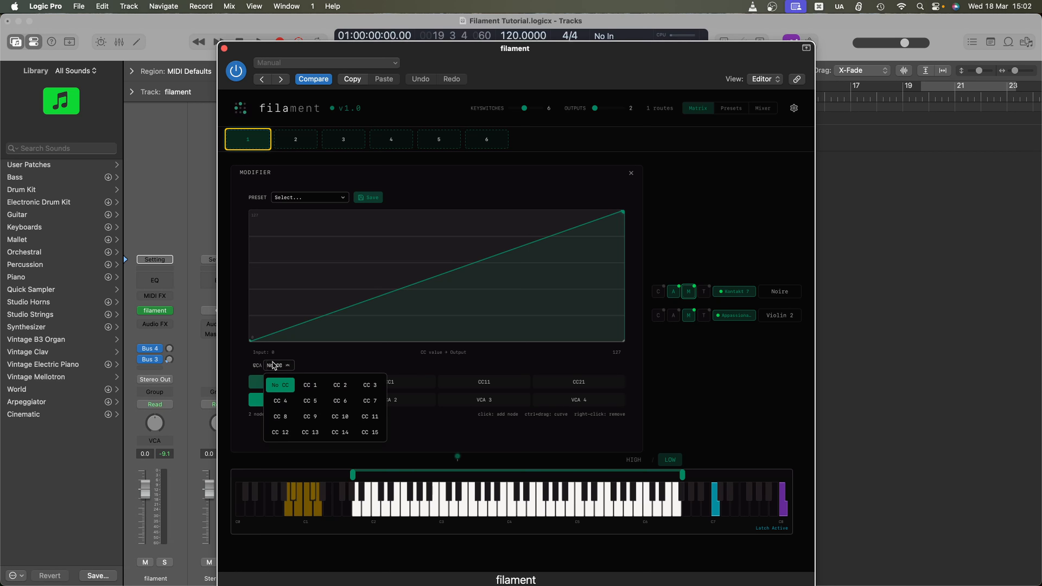
click(312, 386)
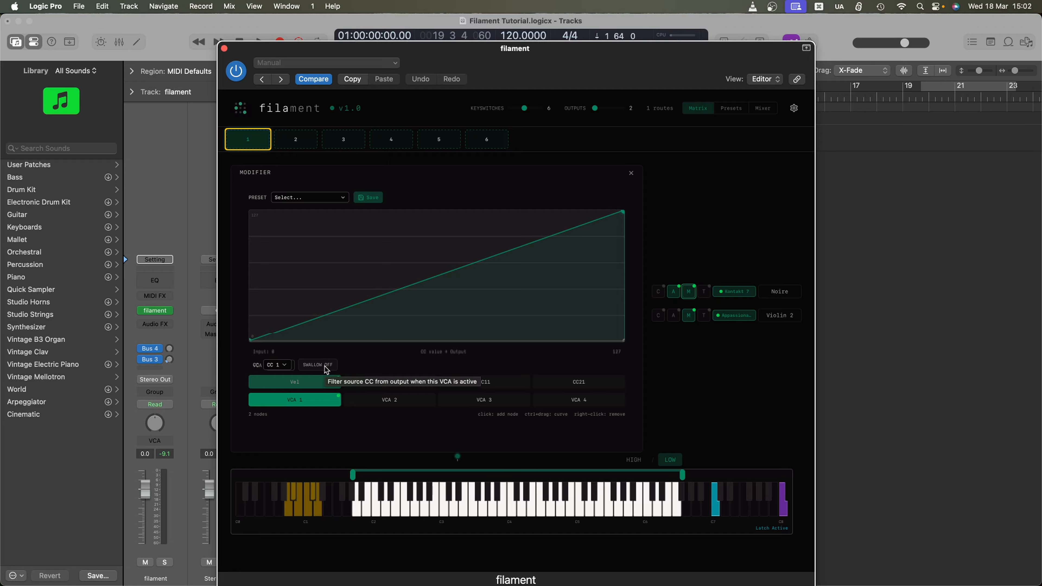
click(313, 383)
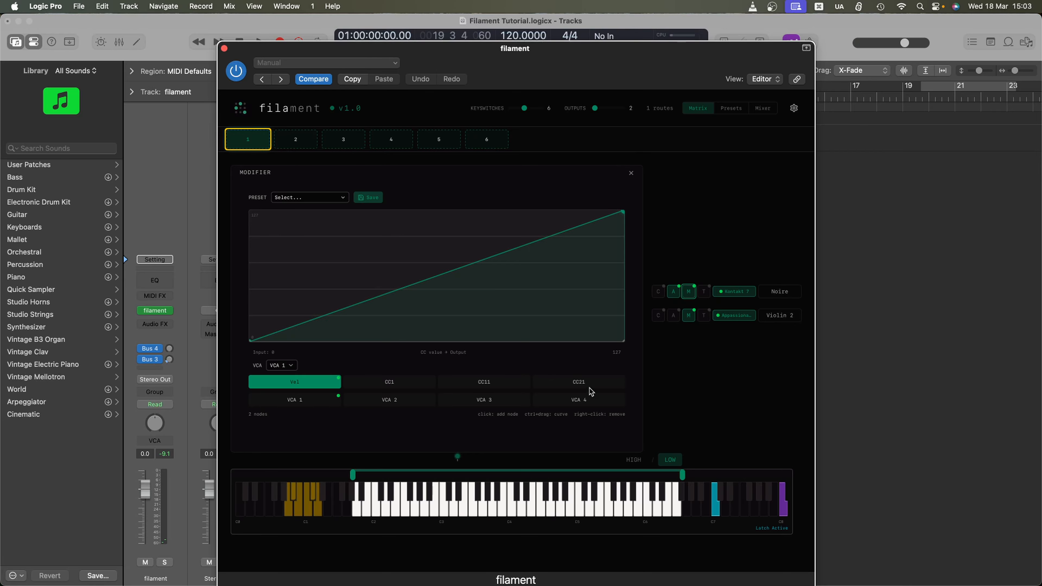
Step: Close output 1's modifier and route the melody note (Mel) to output 2 in voice 1's matrix
click(631, 173)
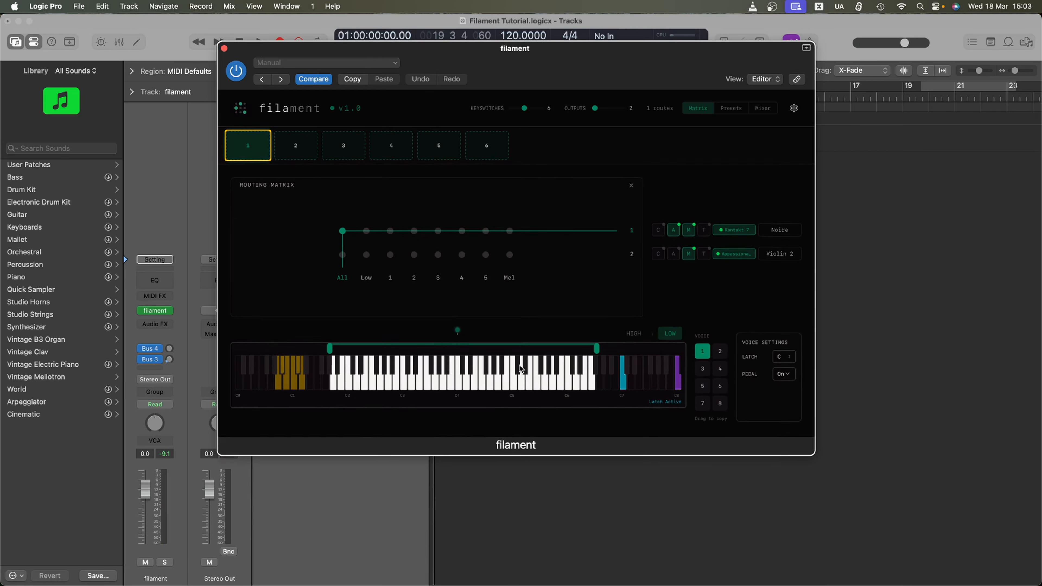
click(510, 254)
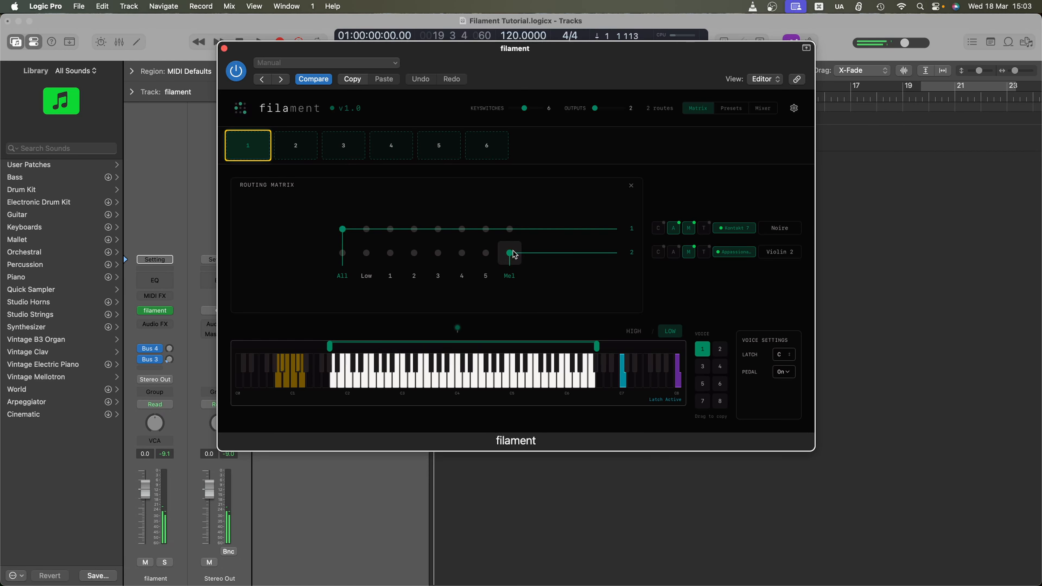
Step: Lower the maximum of output 1's velocity curve to about two thirds of full output, and bow the curve upward
click(689, 228)
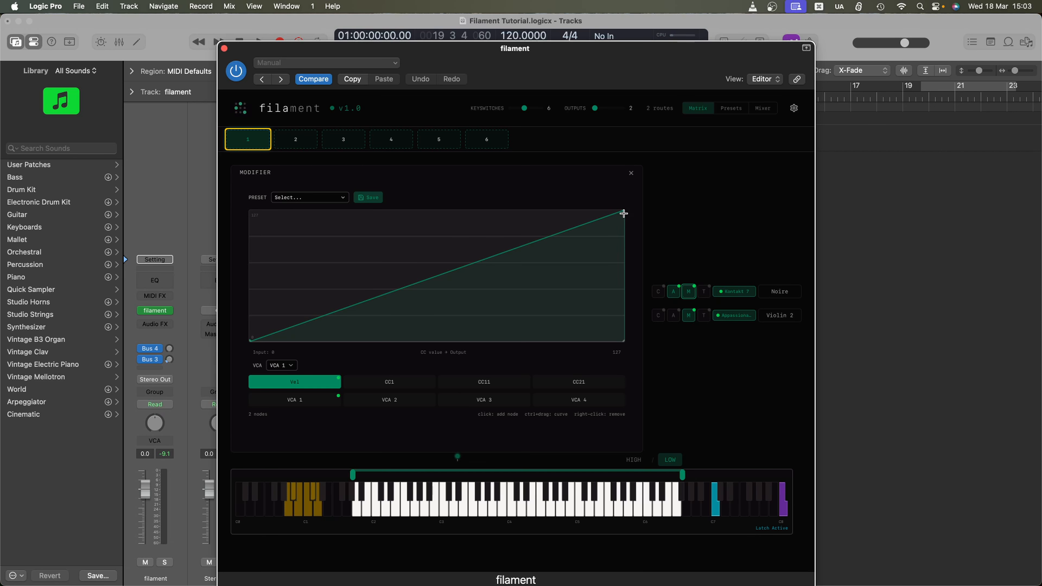
drag(626, 213, 633, 256)
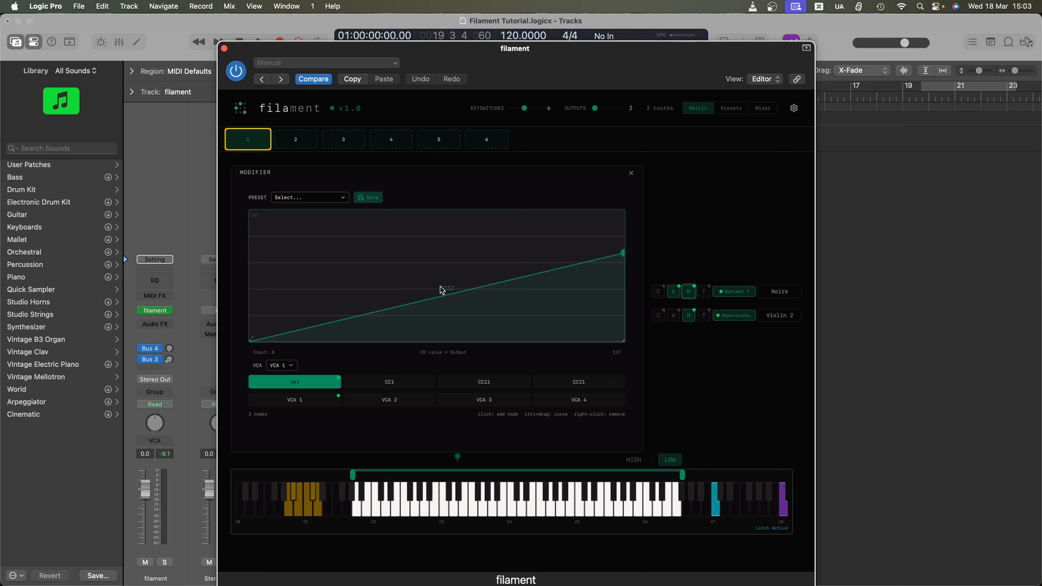
drag(452, 296, 418, 280)
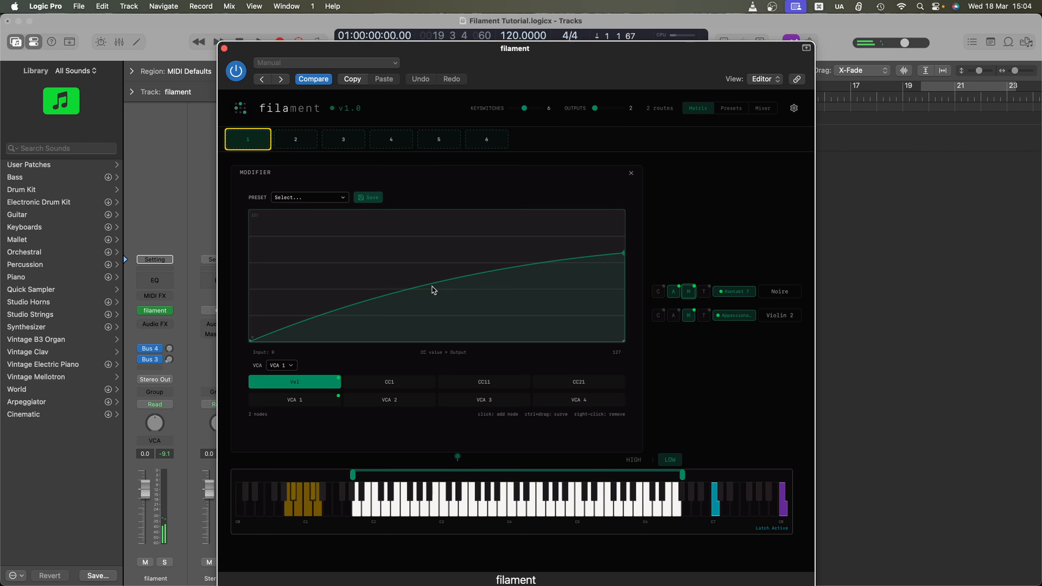
click(631, 174)
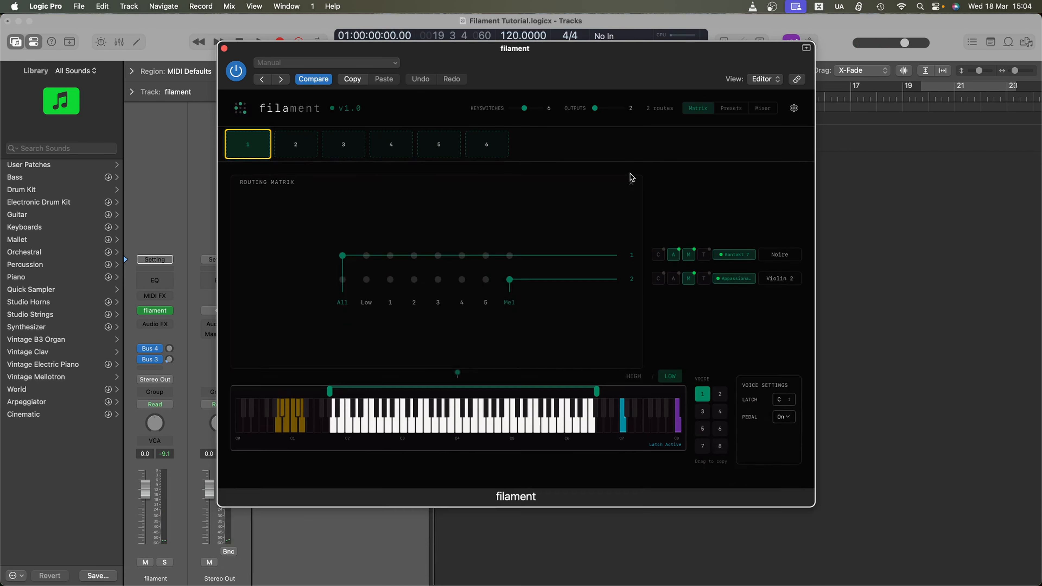